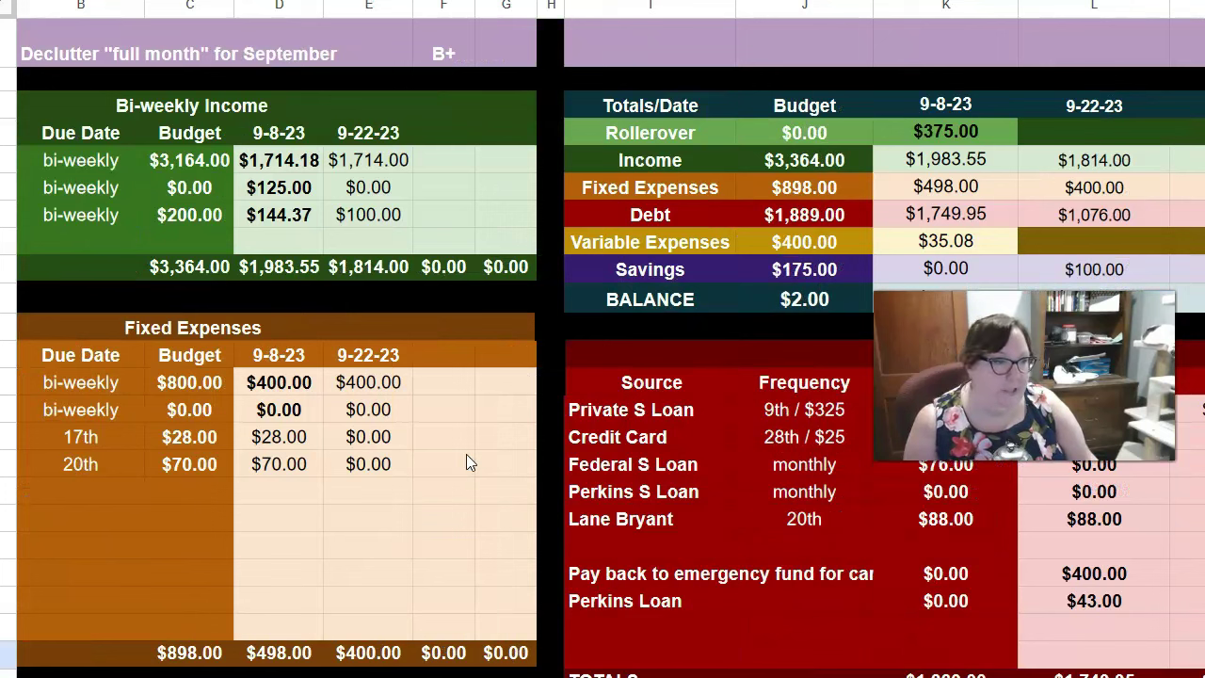
Review the Debt table's emergency fund payback, Perkins S Loan and Perkins Loan rows across the budget and September pay dates
scroll(466, 454, "right", 5)
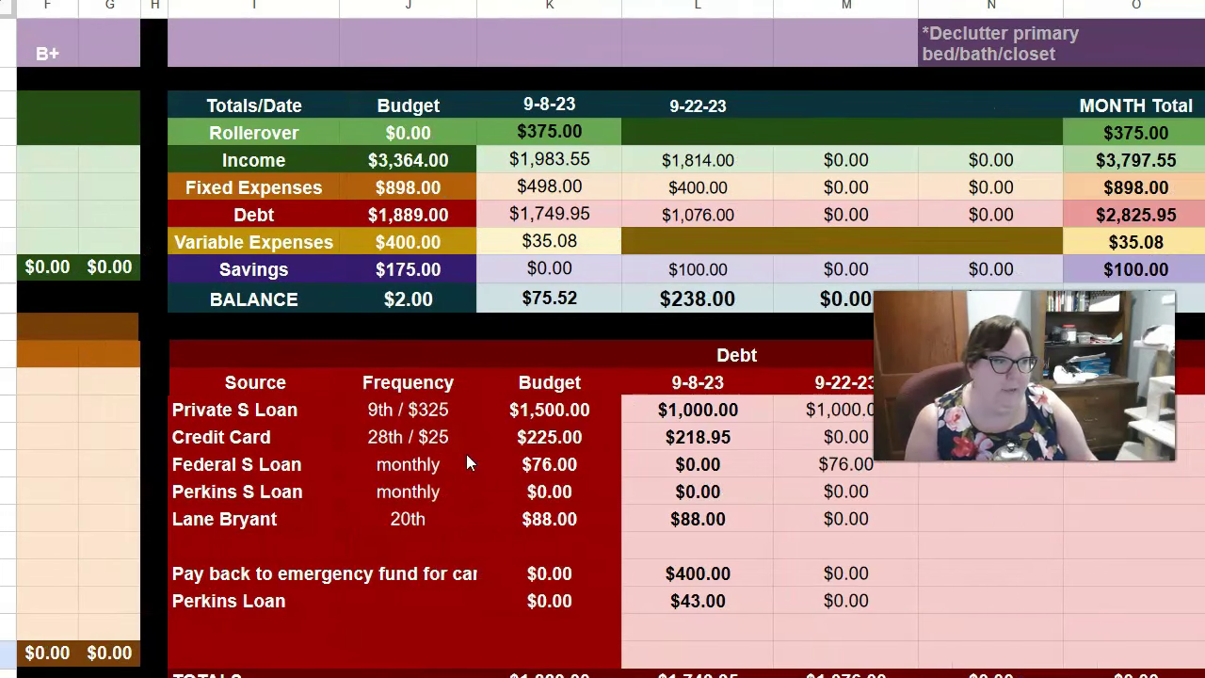
left_click_drag(282, 573, 659, 571)
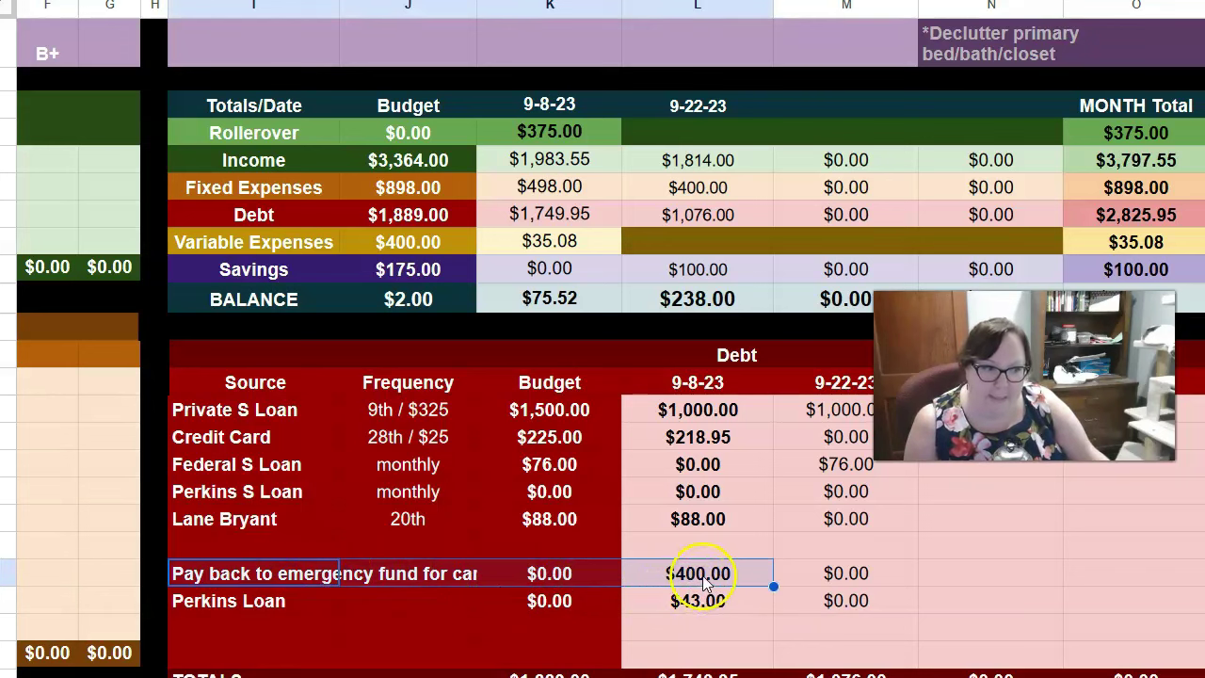
left_click(705, 582)
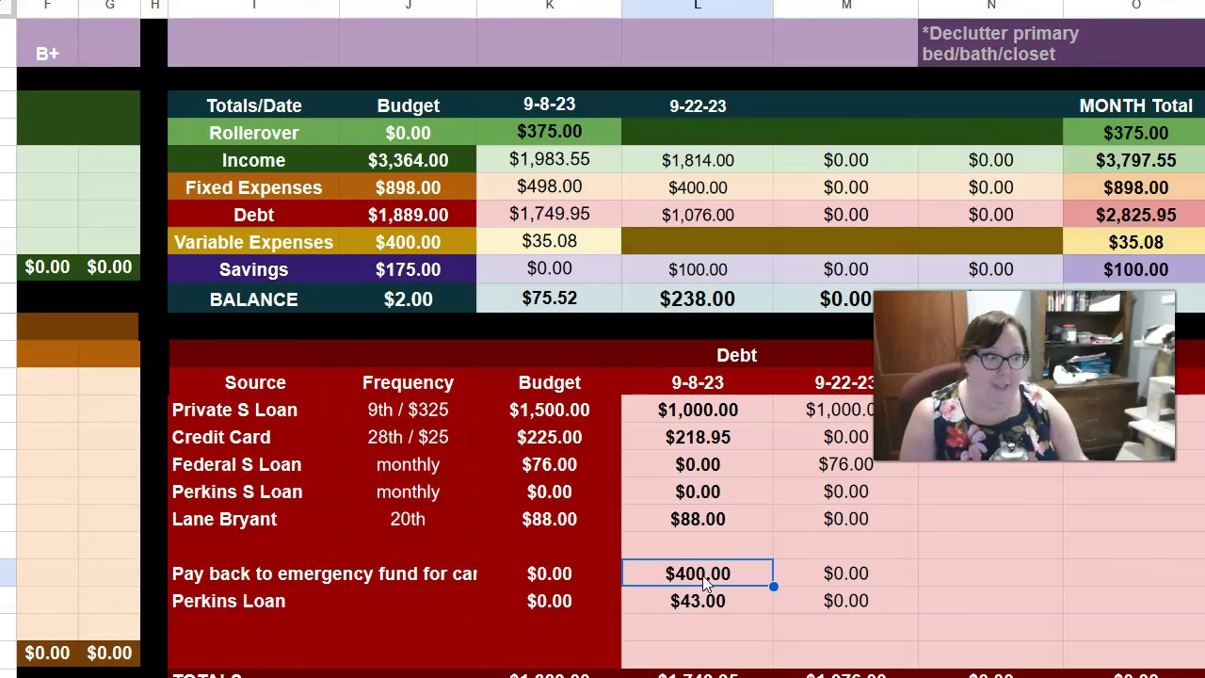
key("Down")
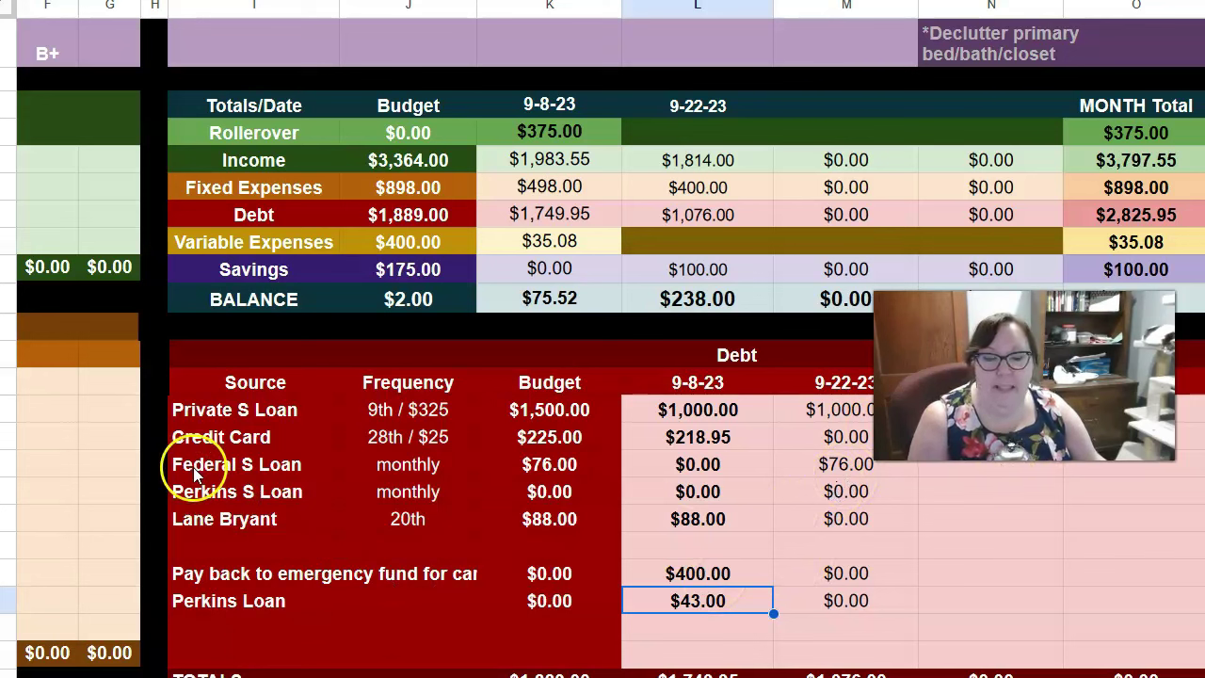
left_click(203, 492)
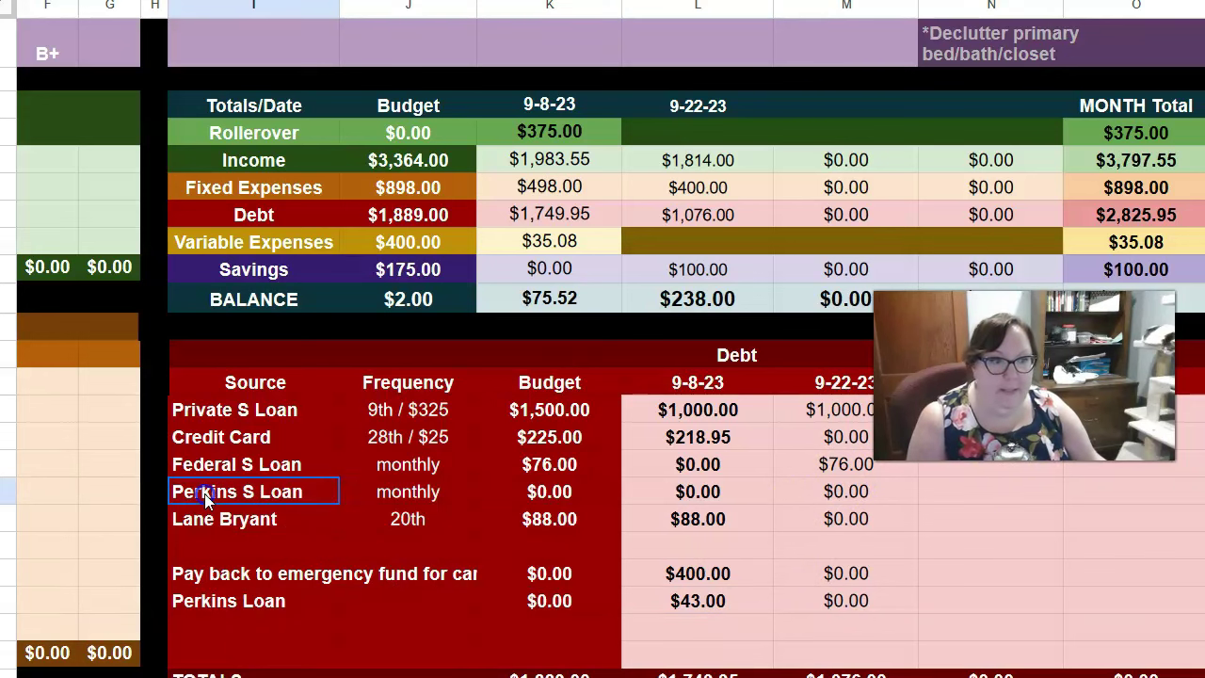
left_click(848, 492, "shift")
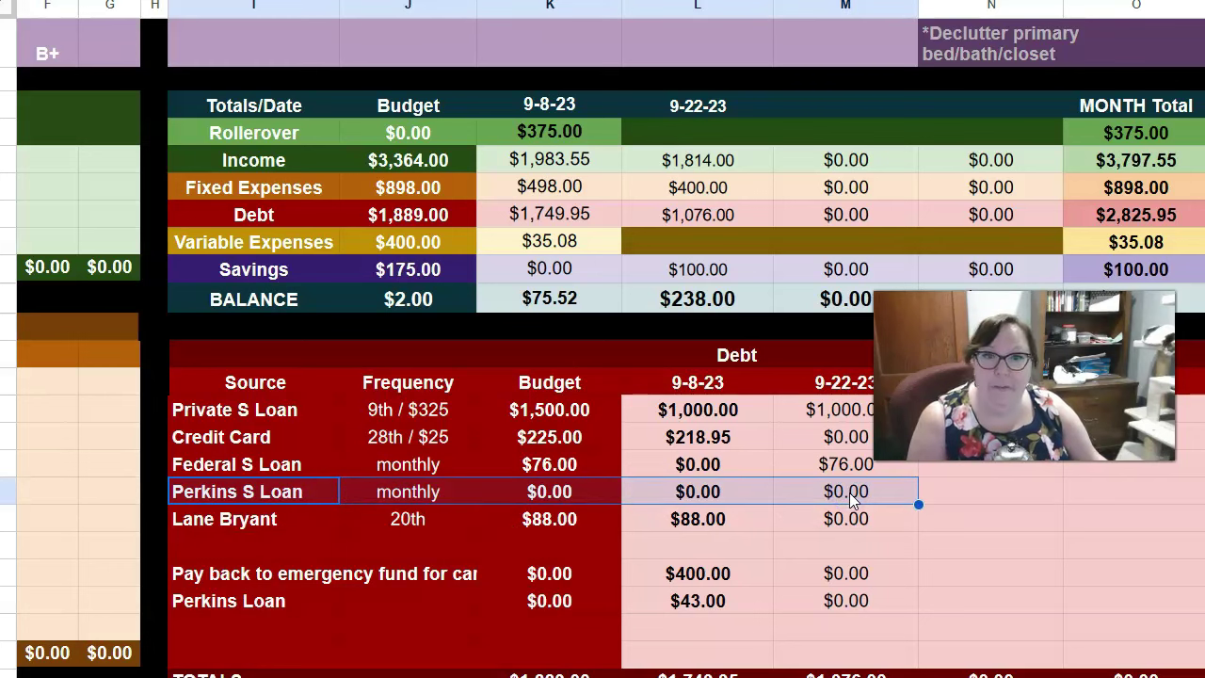
left_click(815, 493, "shift")
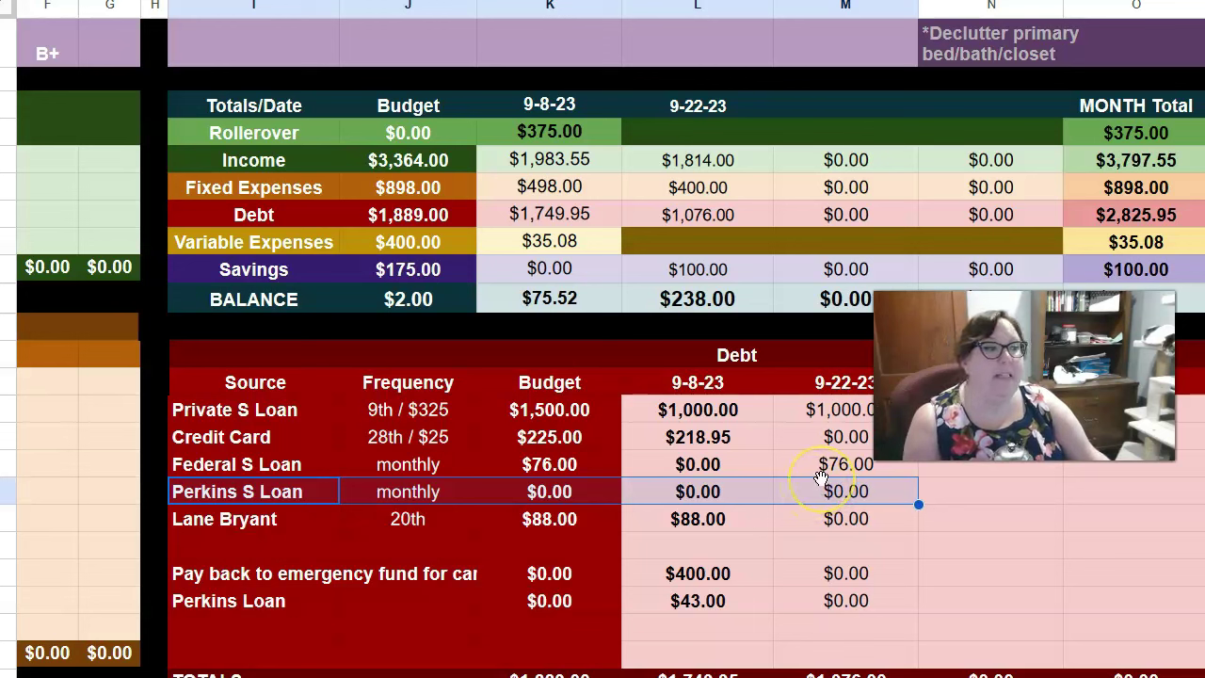
left_click_drag(317, 609, 824, 603)
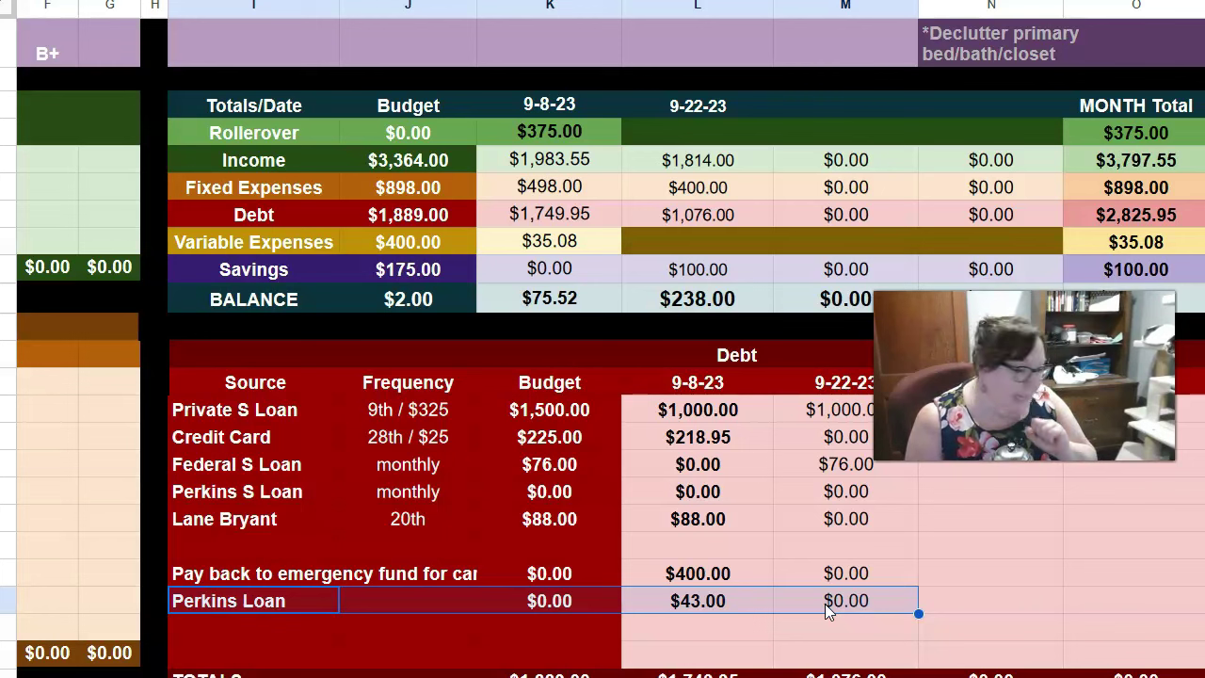
Examine the Variable Expenses (Cash) entries for Amazon, gas and McDonald's, including their amounts and dates
key("Right")
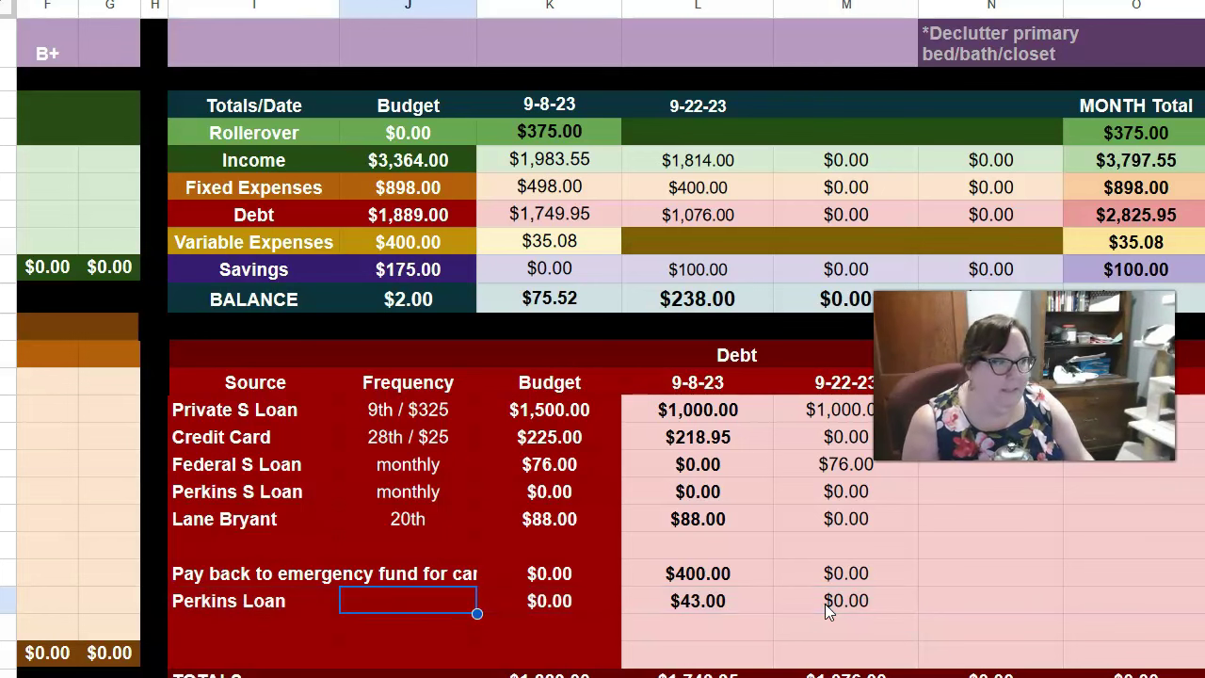
key("Right")
key("Right")
key("Right")
key("Right")
key("Right")
key("Right")
key("Right")
key("Right")
key("Right")
key("Up")
key("Up")
key("Up")
key("Up")
key("Up")
key("Up")
key("Up")
key("Up")
key("Up")
key("Up")
key("Up")
key("Up")
key("Up")
key("Up")
key("Up")
key("Up")
key("Right")
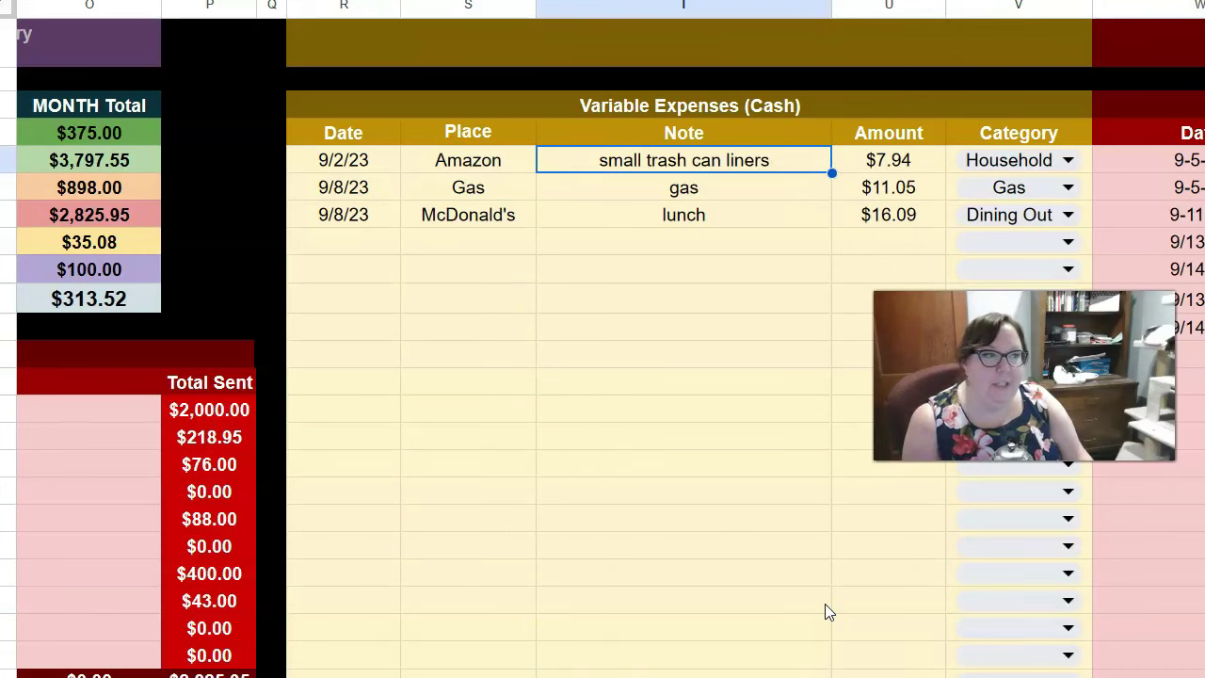
key("Right")
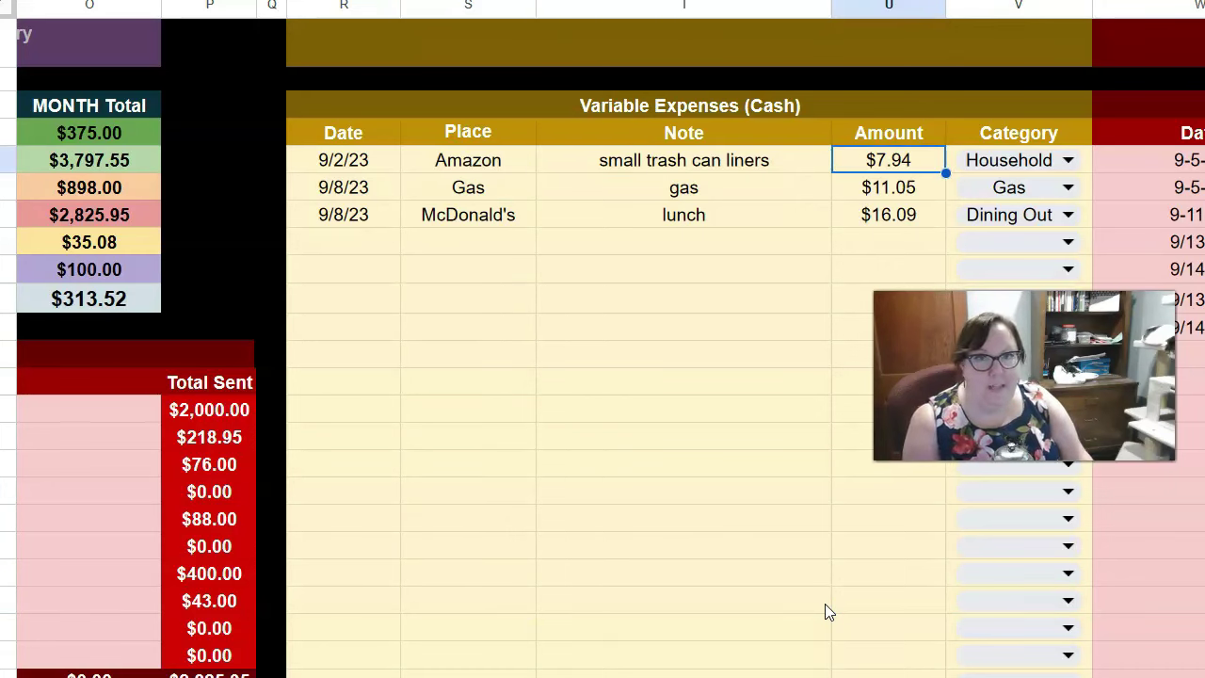
key("Down")
key("Left")
key("Right")
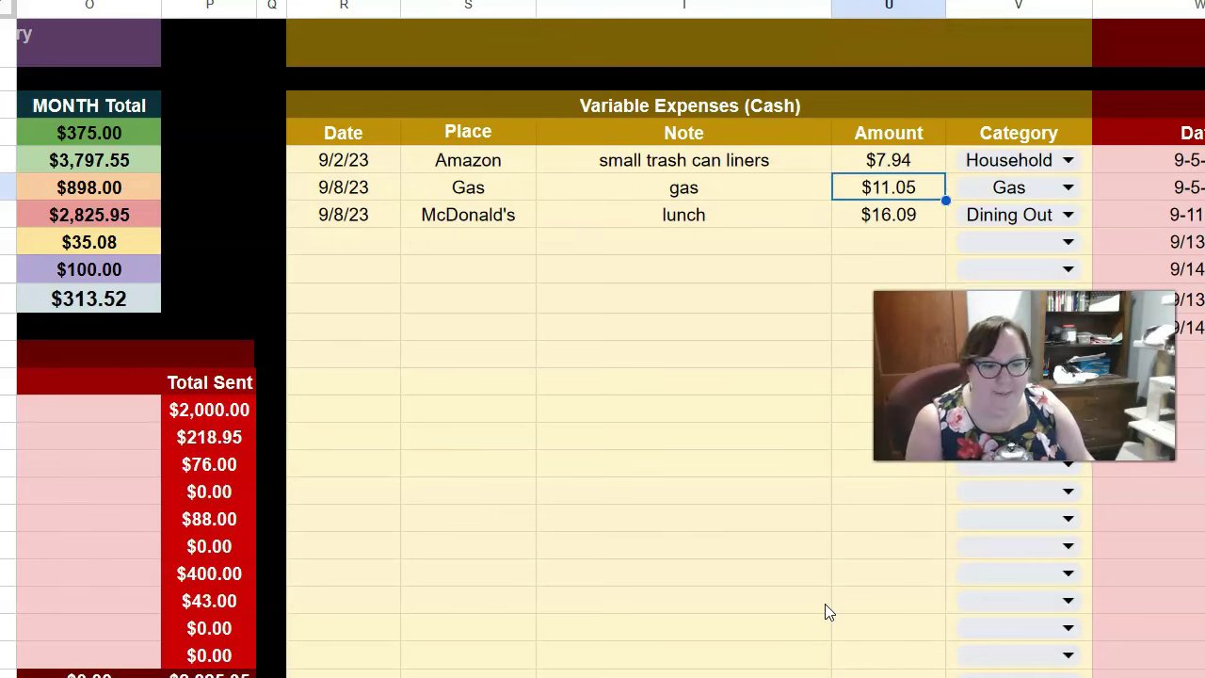
key("Down")
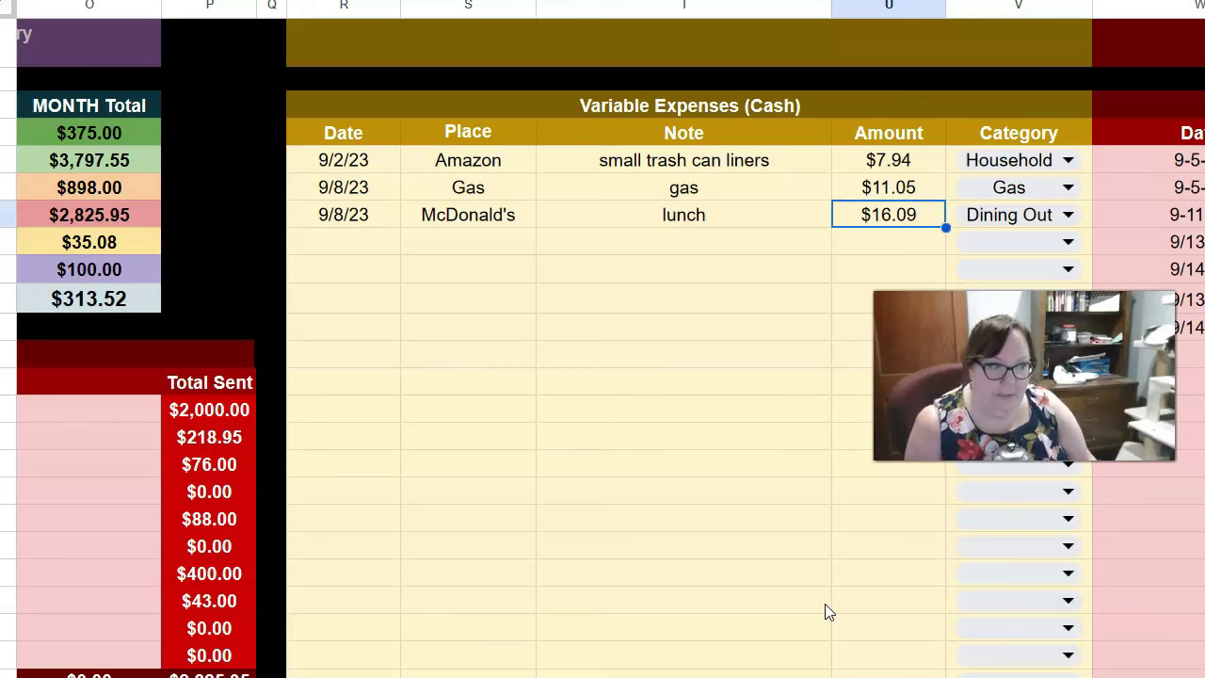
key("Left")
key("Left")
key("Left")
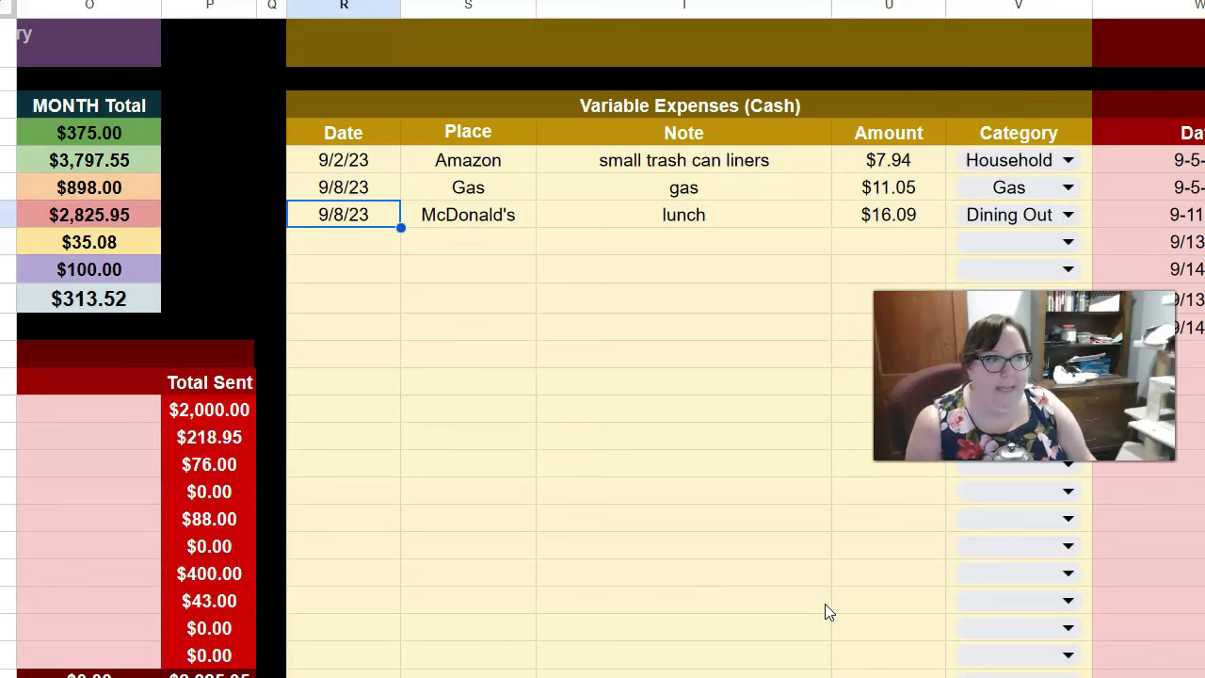
Review the first four Variable Expenses (Credit Card) entries, from the 9-5-23 Dollar Tree purchase through Dairy Queen
key("Right")
key("Right")
key("Right")
key("Right")
key("Right")
key("Right")
key("Right")
key("Right")
key("Right")
key("Right")
key("Right")
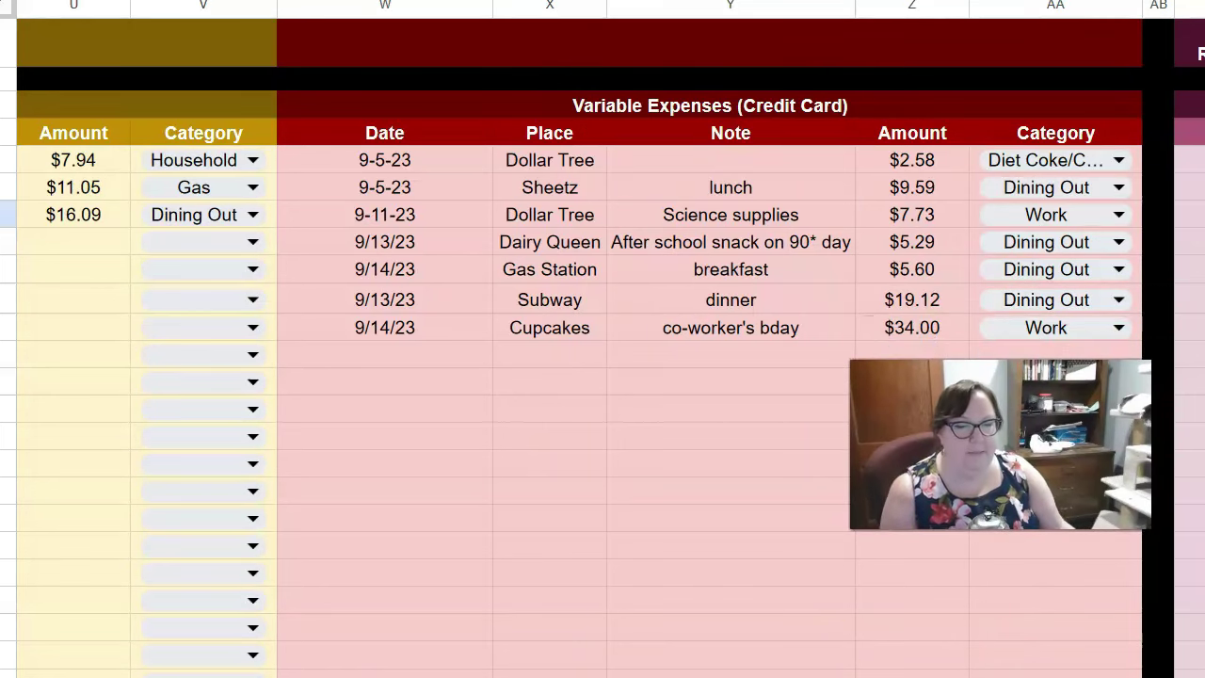
left_click(424, 161)
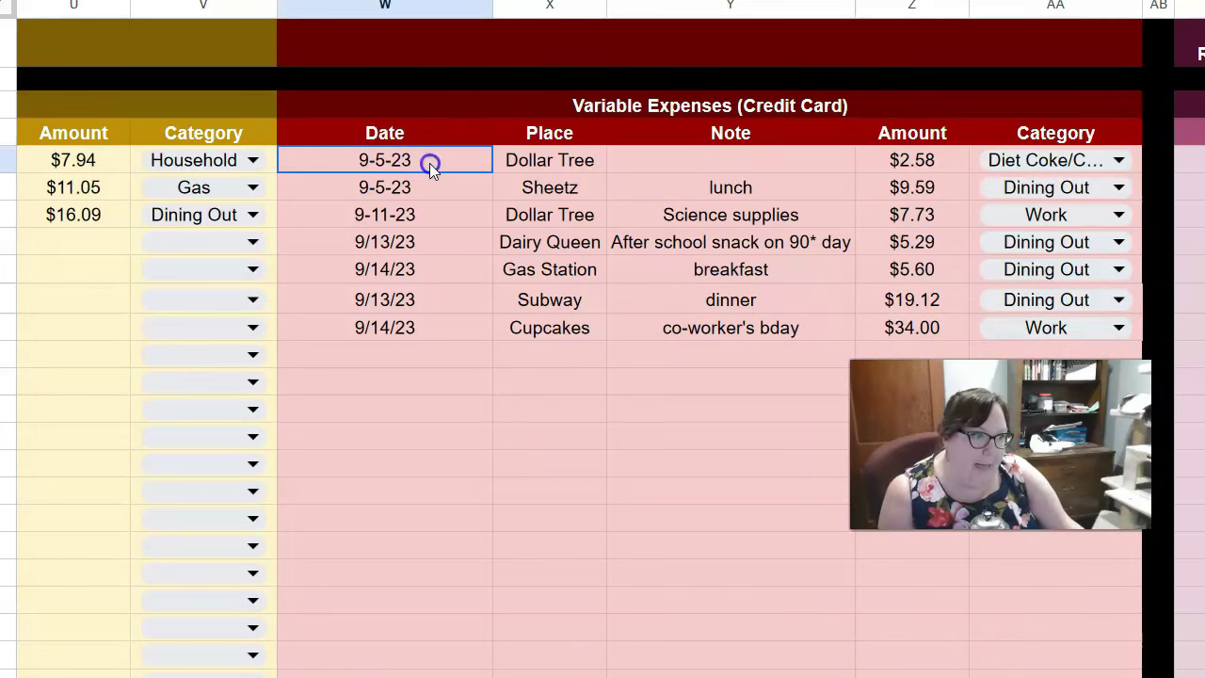
left_click_drag(782, 166, 899, 186)
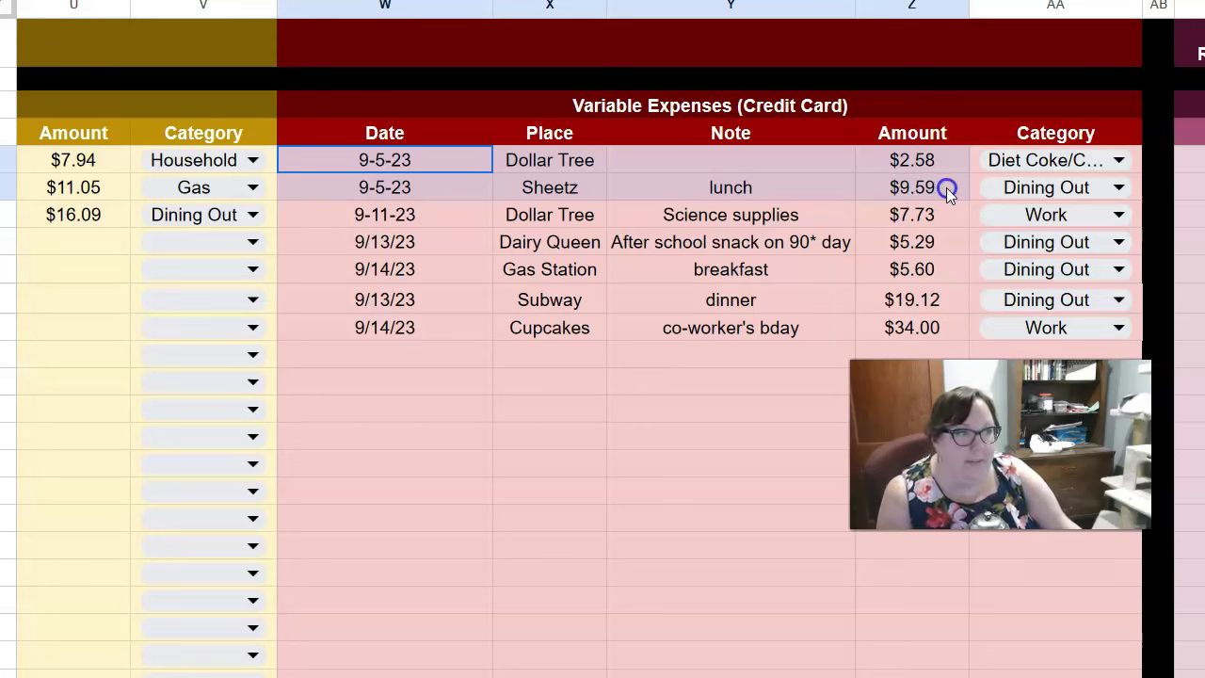
left_click_drag(946, 188, 946, 215)
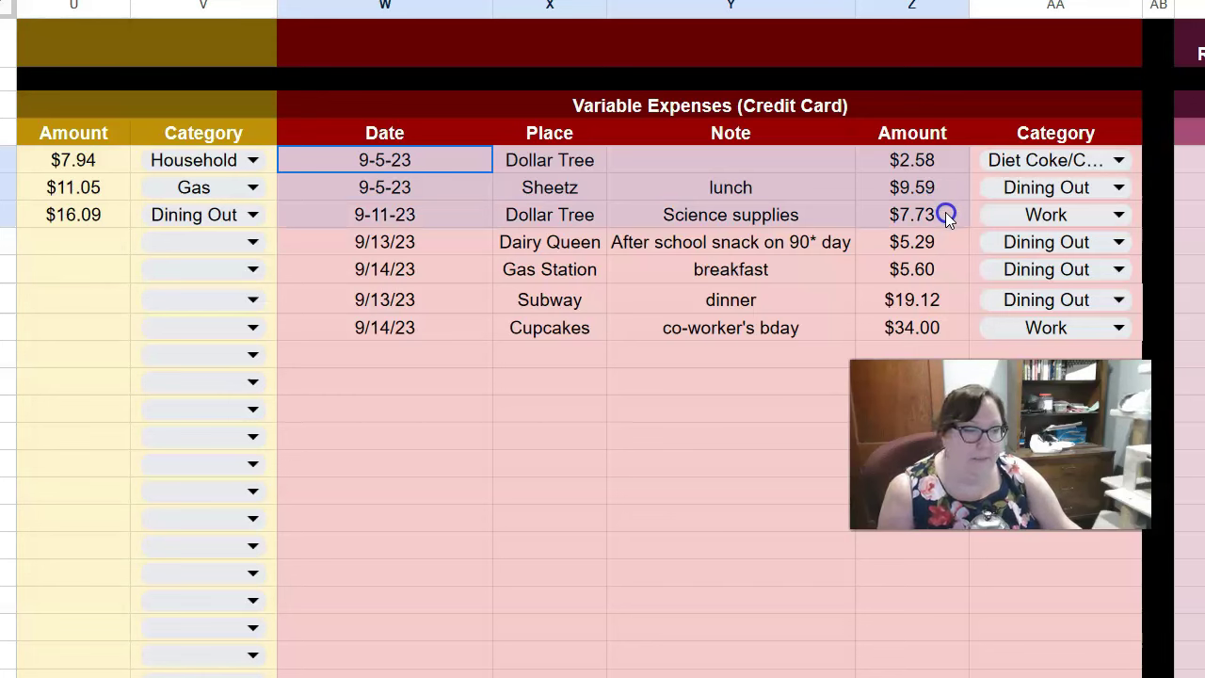
left_click_drag(945, 215, 946, 243)
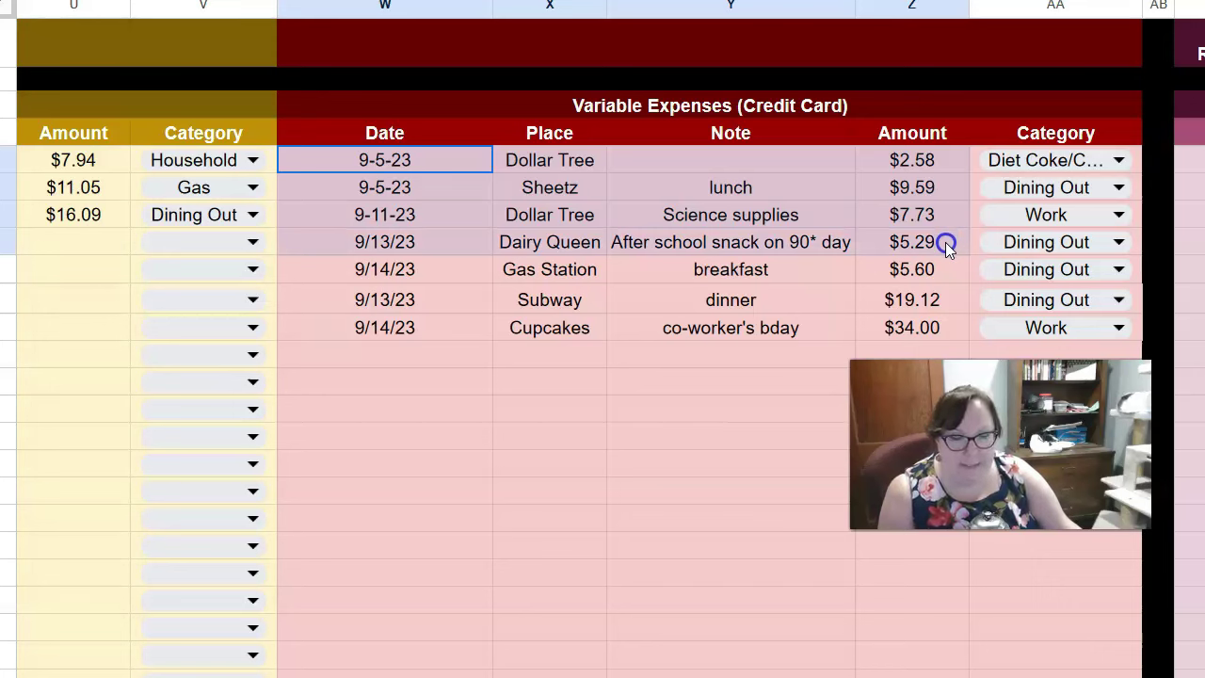
left_click_drag(946, 244, 947, 244)
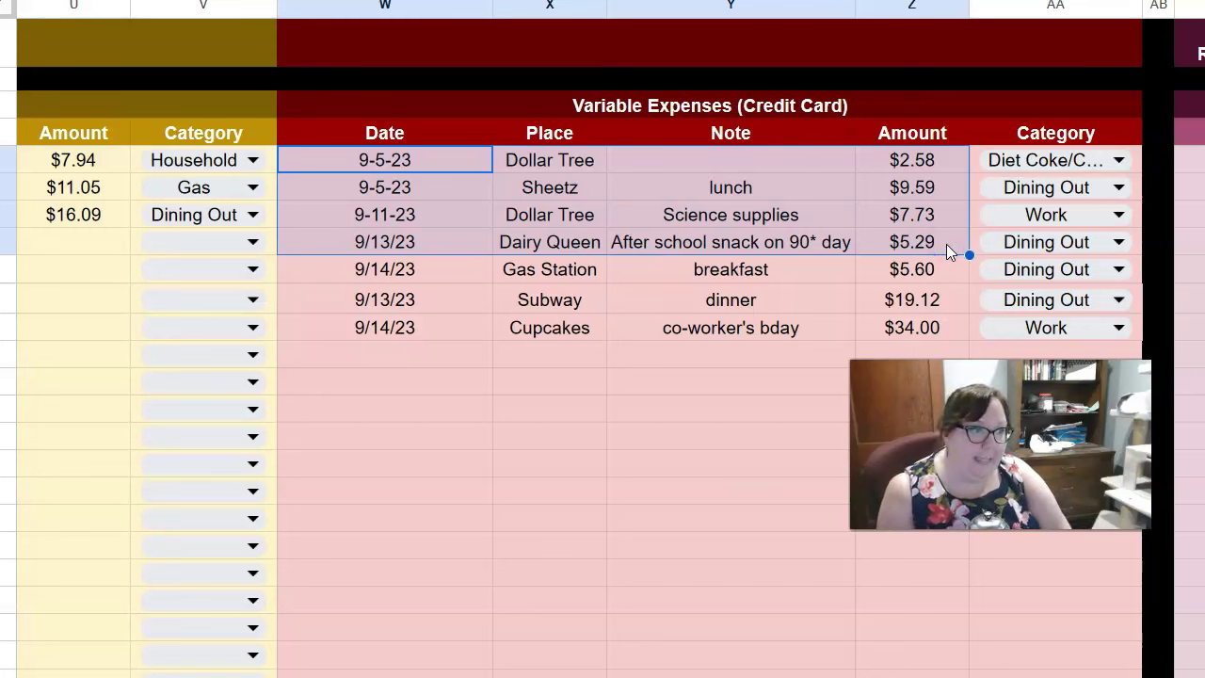
Examine the credit card entries for the Subway dinner, the Gas Station breakfast and the co-worker's birthday cupcakes
left_click_drag(476, 301, 890, 306)
left_click(925, 308)
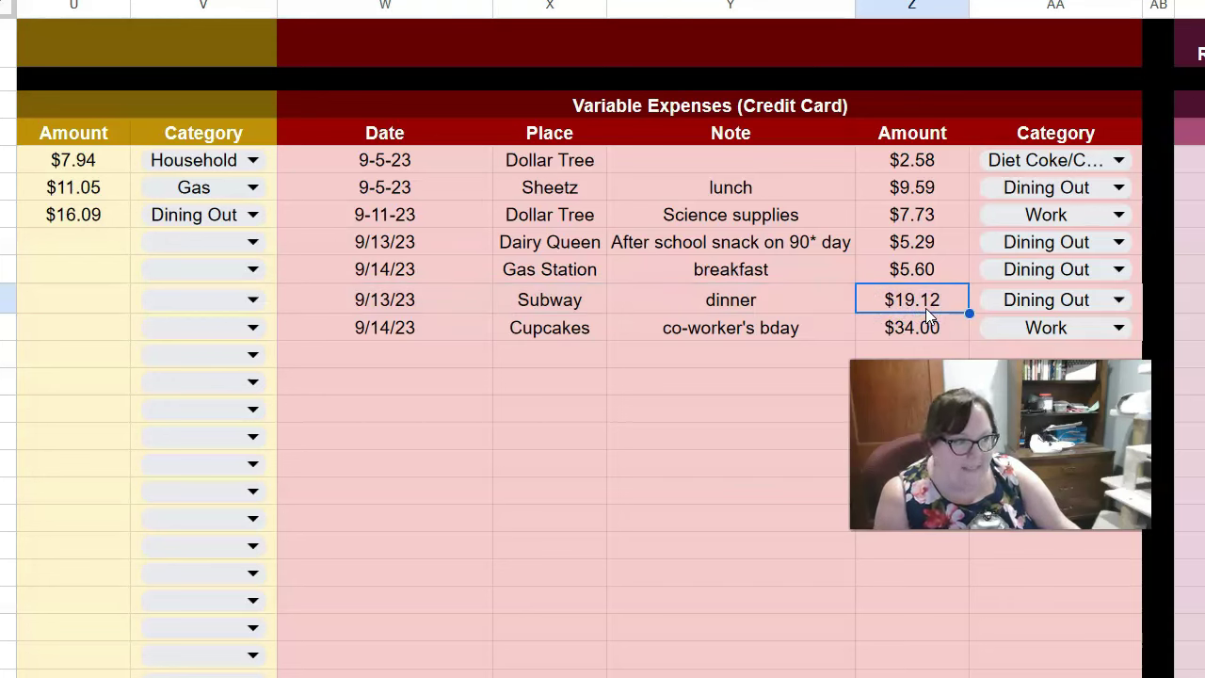
left_click_drag(925, 308, 415, 311)
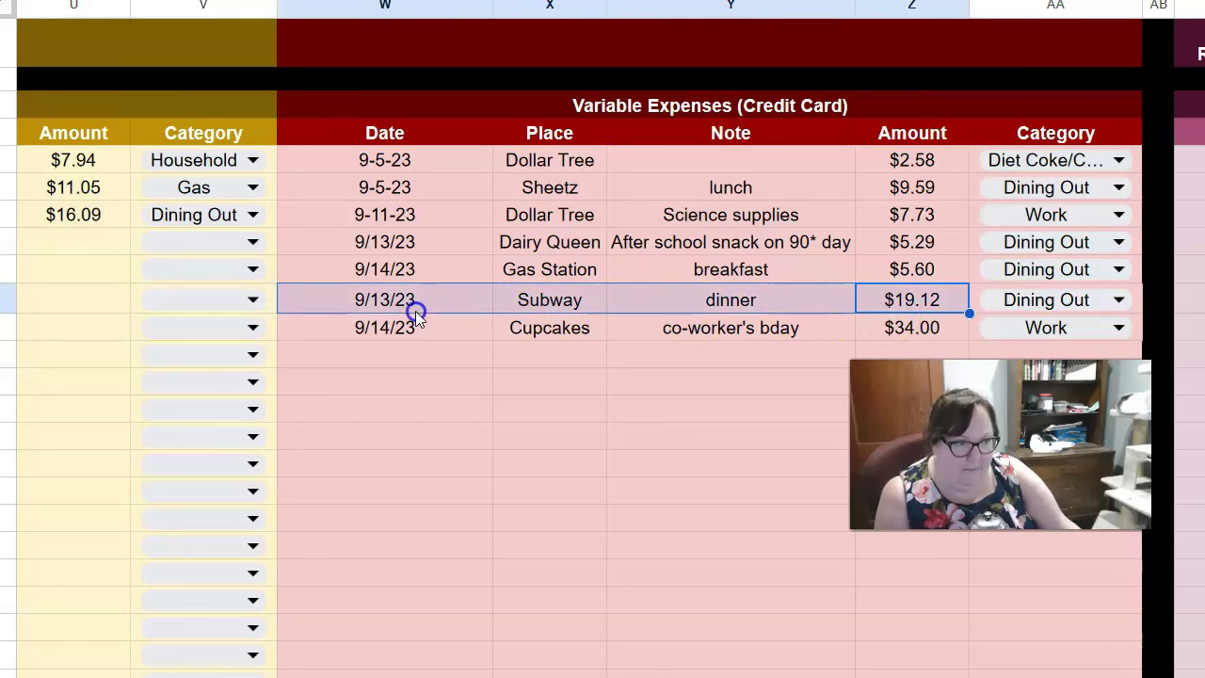
left_click(930, 299)
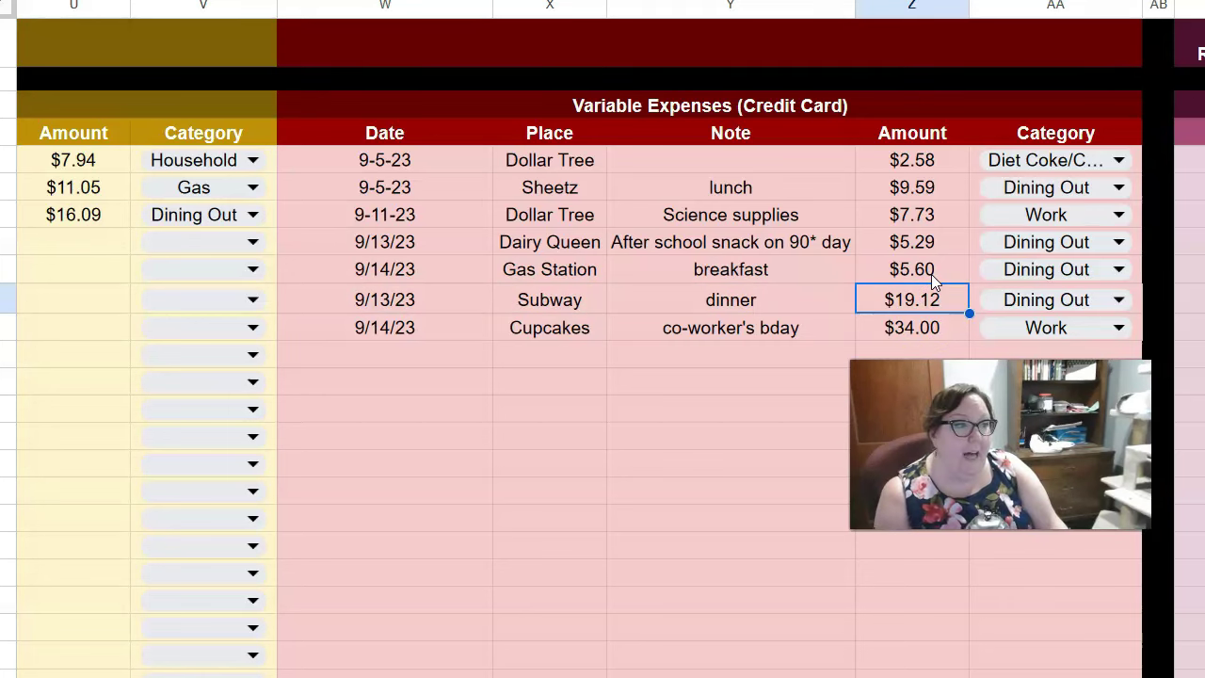
left_click(931, 274)
key("Left")
key("Left")
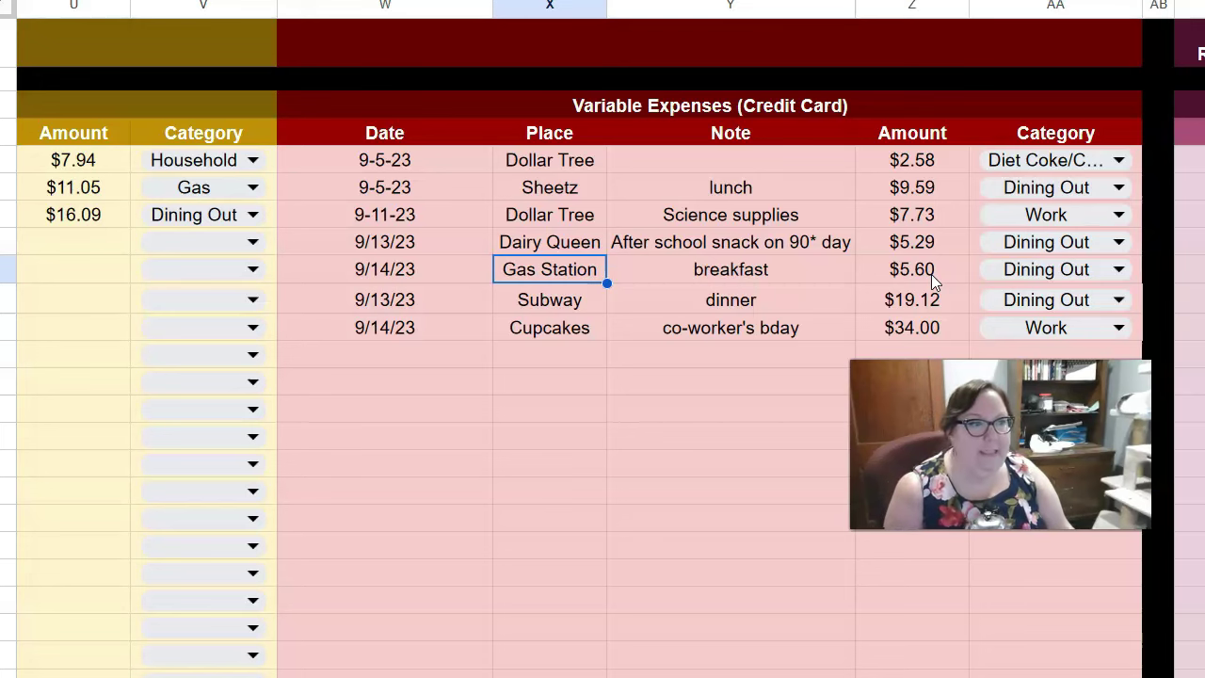
key("Right")
key("Right")
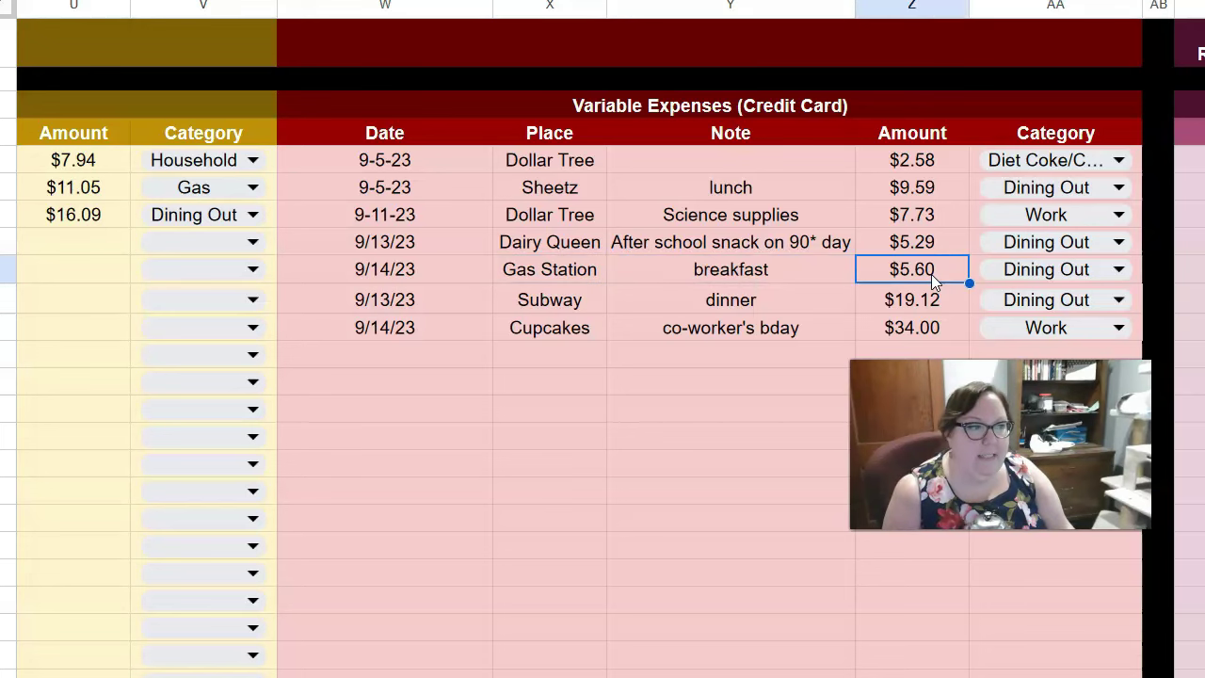
key("Down")
key("Down")
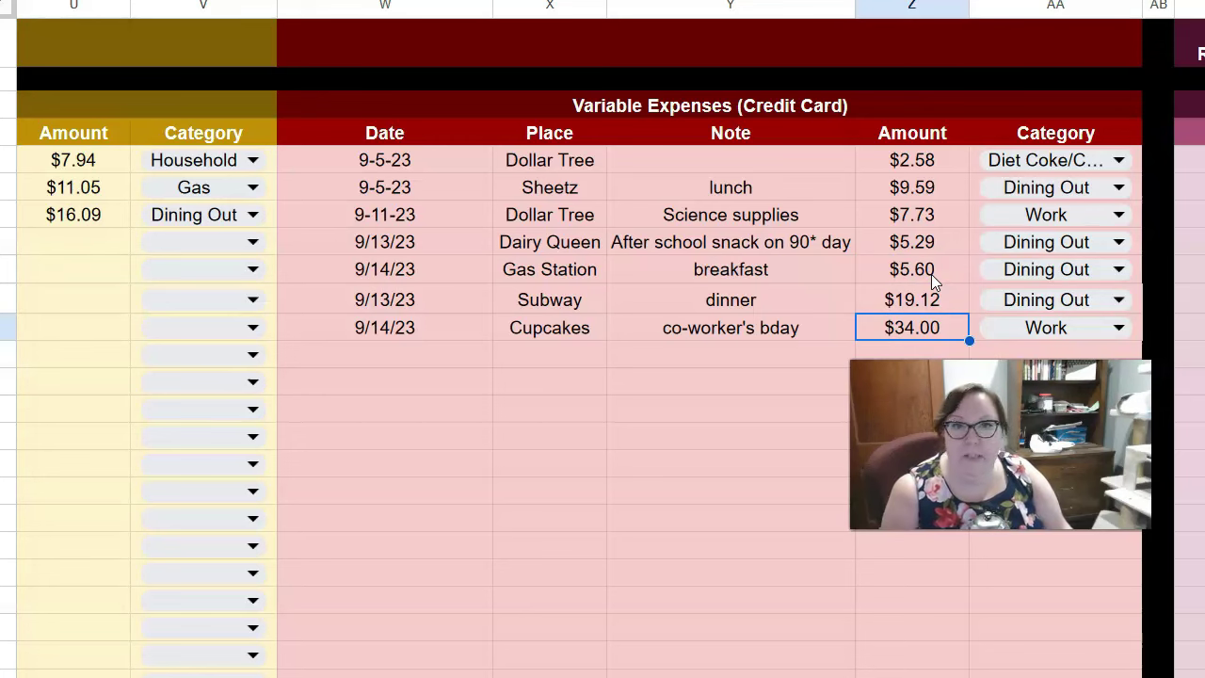
key("Left")
key("Right")
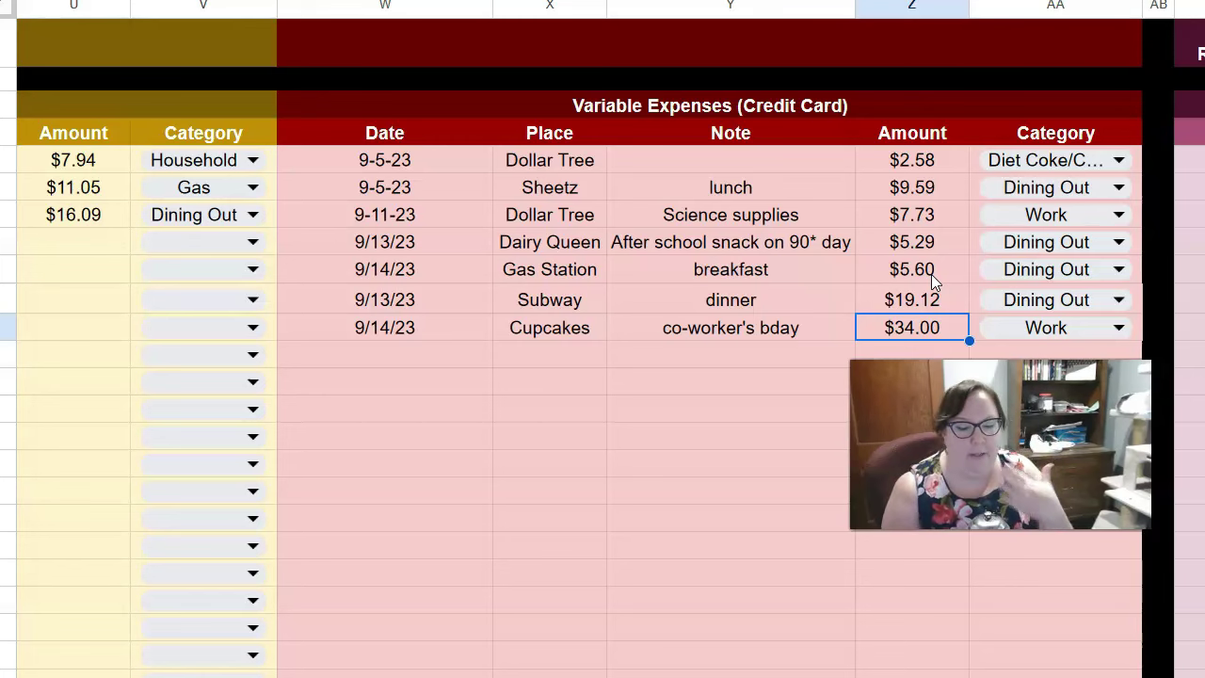
Review the purchases and amounts in the list of things the husband paid for, down to the Aldi groceries
key("Right")
key("Right")
key("Right")
key("Right")
key("Right")
key("Right")
key("Left")
key("Up")
key("Up")
key("Up")
key("Up")
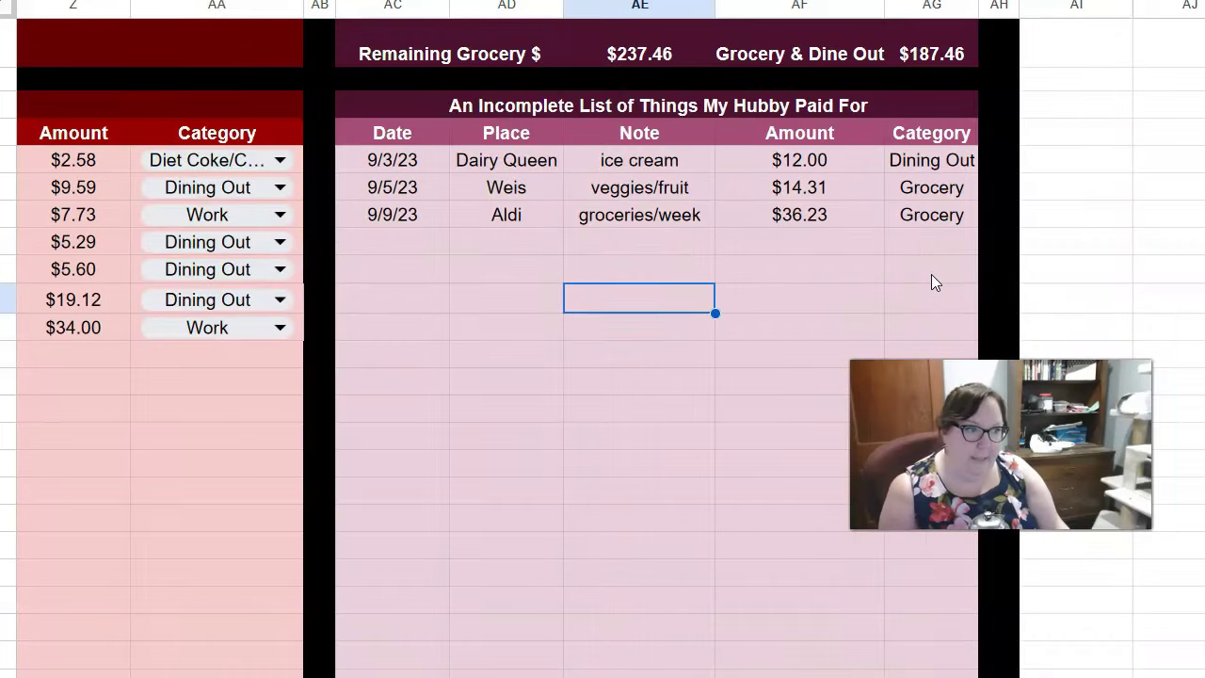
key("Up")
key("Up")
key("Down")
key("Right")
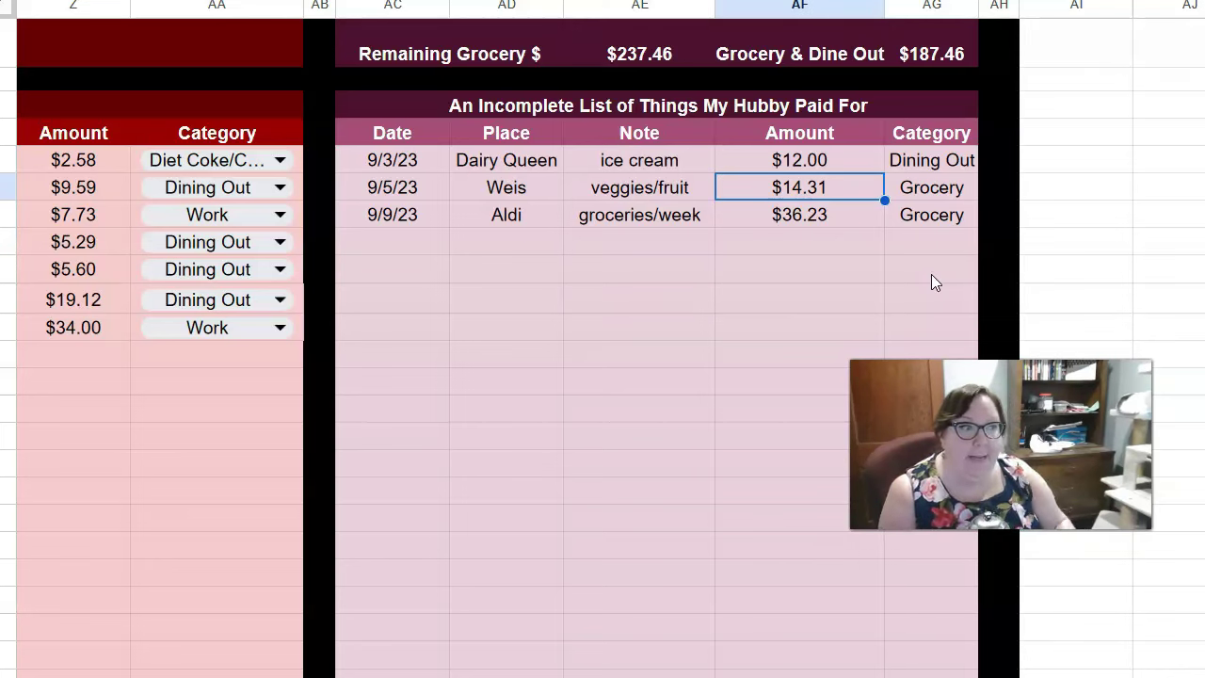
key("Down")
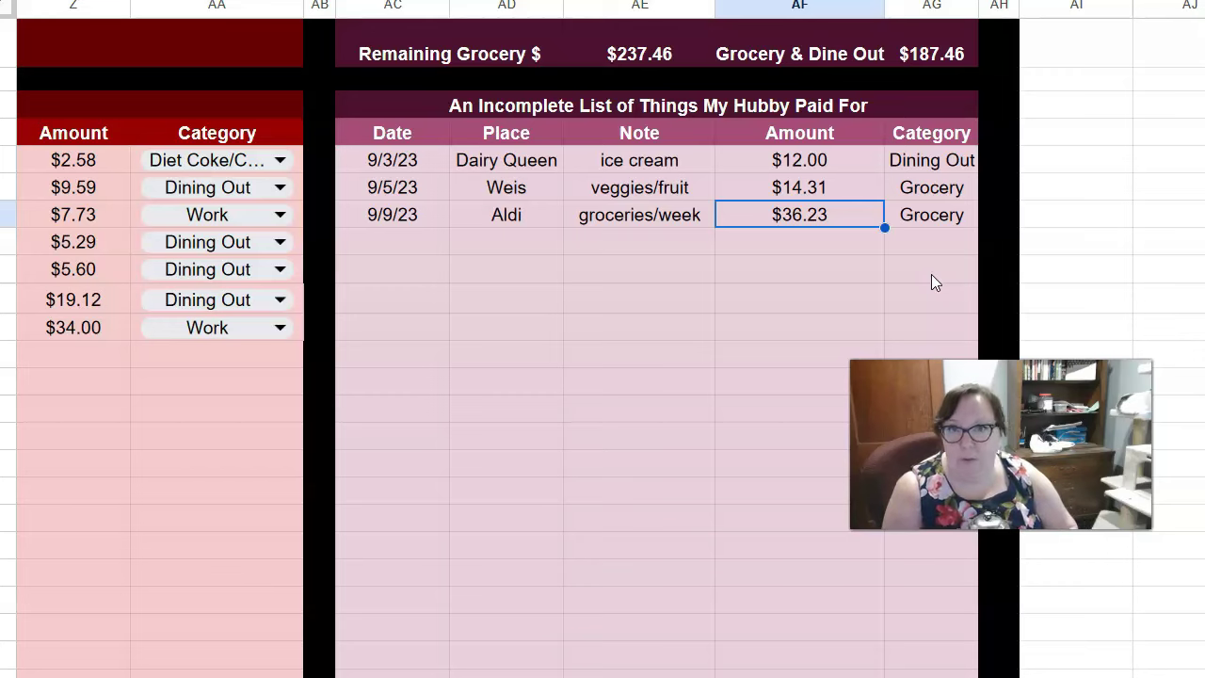
Examine the starting grocery budget, the amount spent and the remaining grocery money above the husband's purchase list
key("Left")
key("Up")
key("Up")
key("Up")
key("Up")
key("Up")
key("Up")
key("Up")
key("Up")
key("Up")
key("Up")
key("Up")
key("Up")
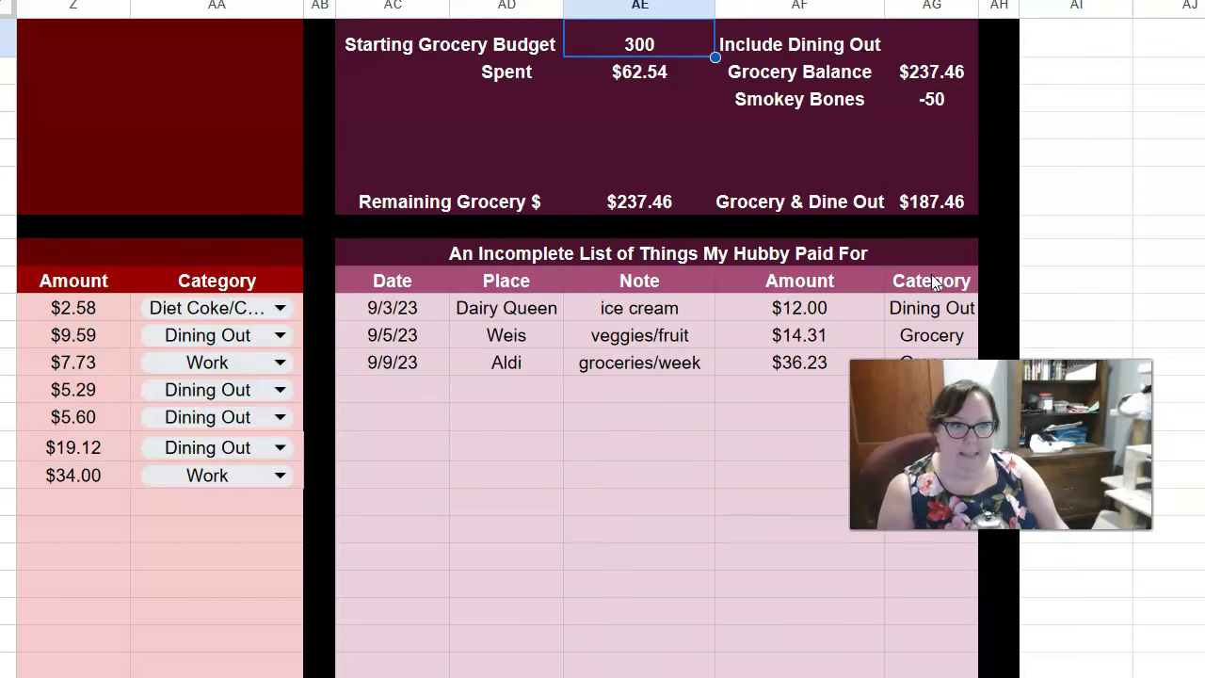
key("Down")
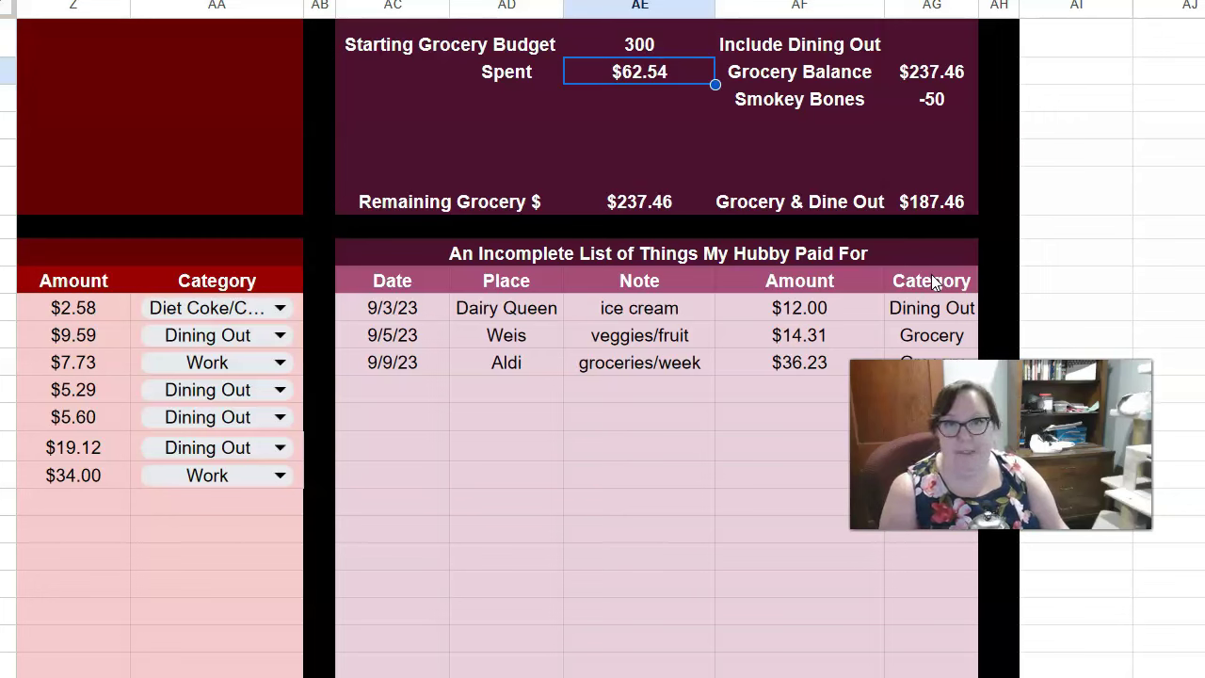
key("Down")
key("Down")
key("Down")
key("Down")
key("Down")
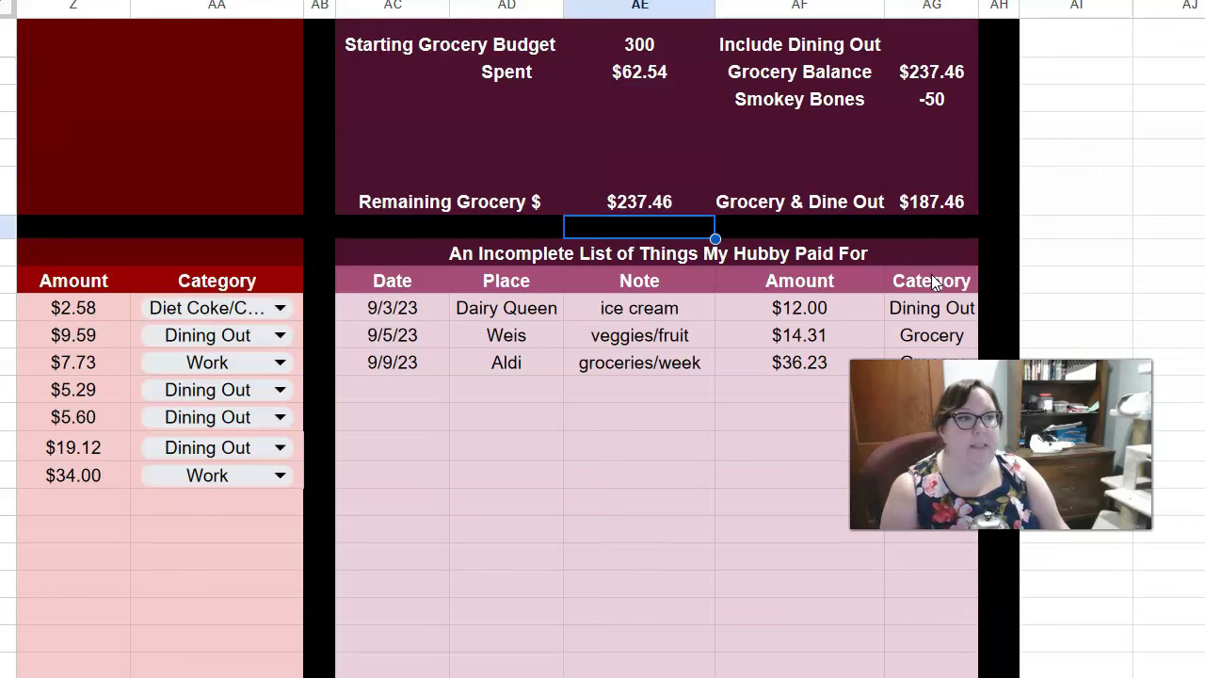
key("Up")
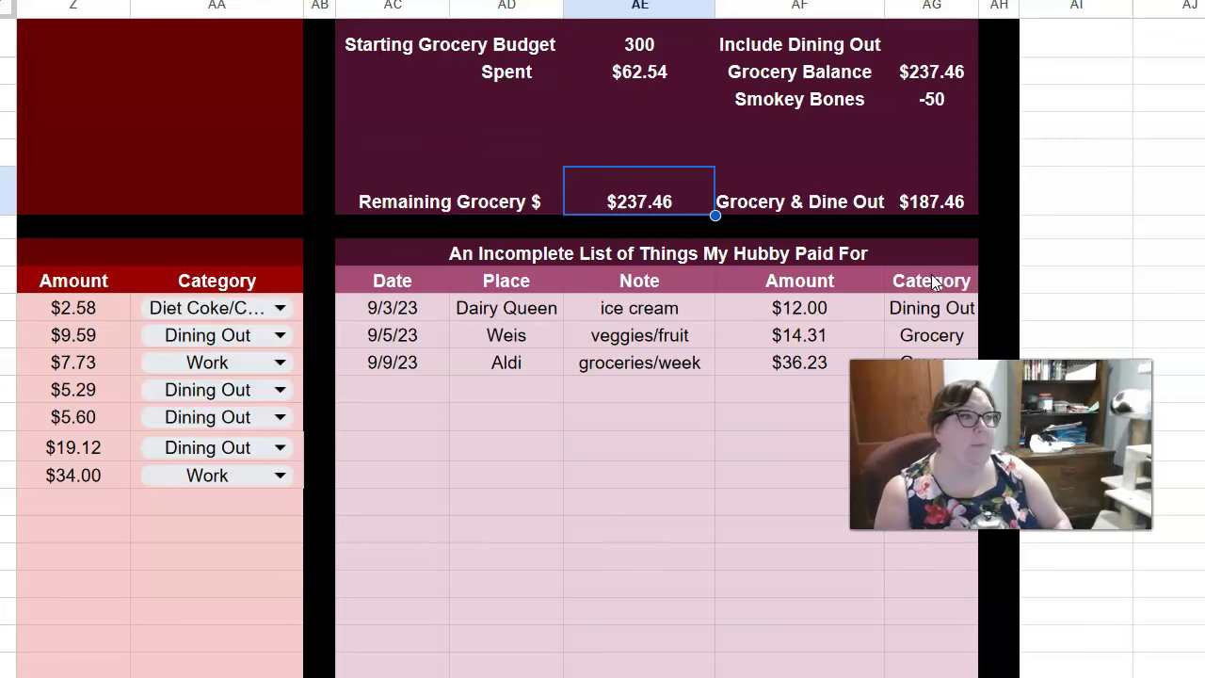
Review the Include Dining Out calculation, from the Smokey Bones deduction to the combined Grocery & Dine Out balance
key("Right")
key("Up")
key("Up")
key("Up")
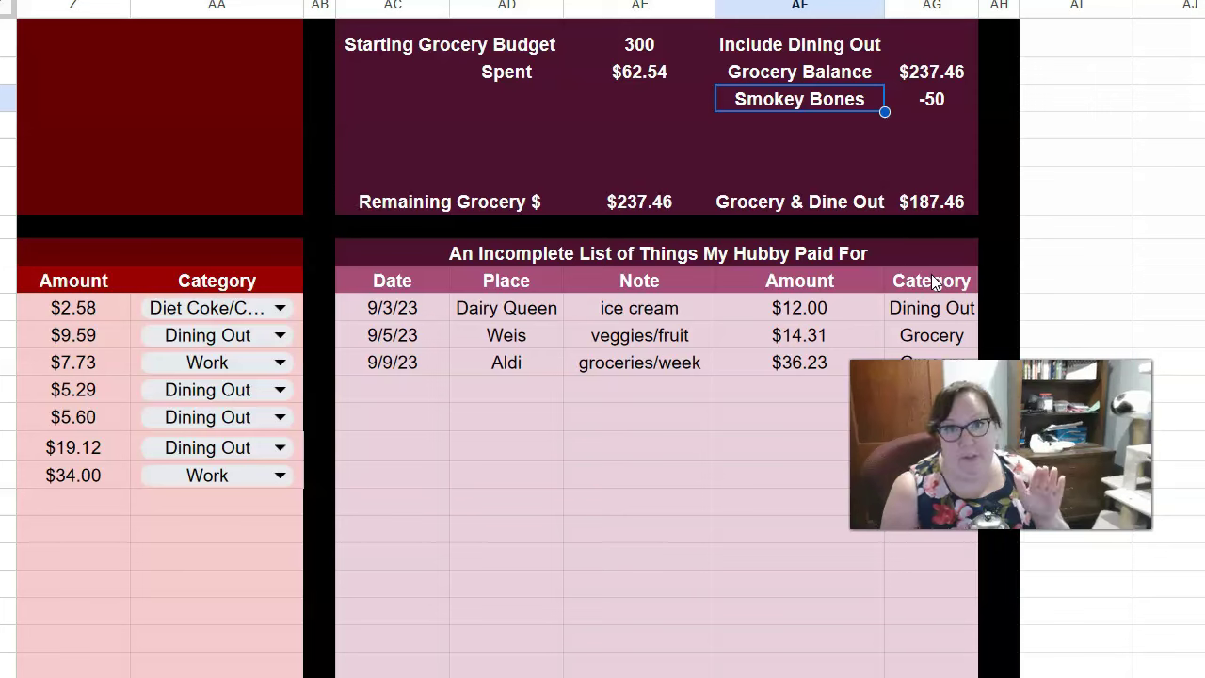
key("Right")
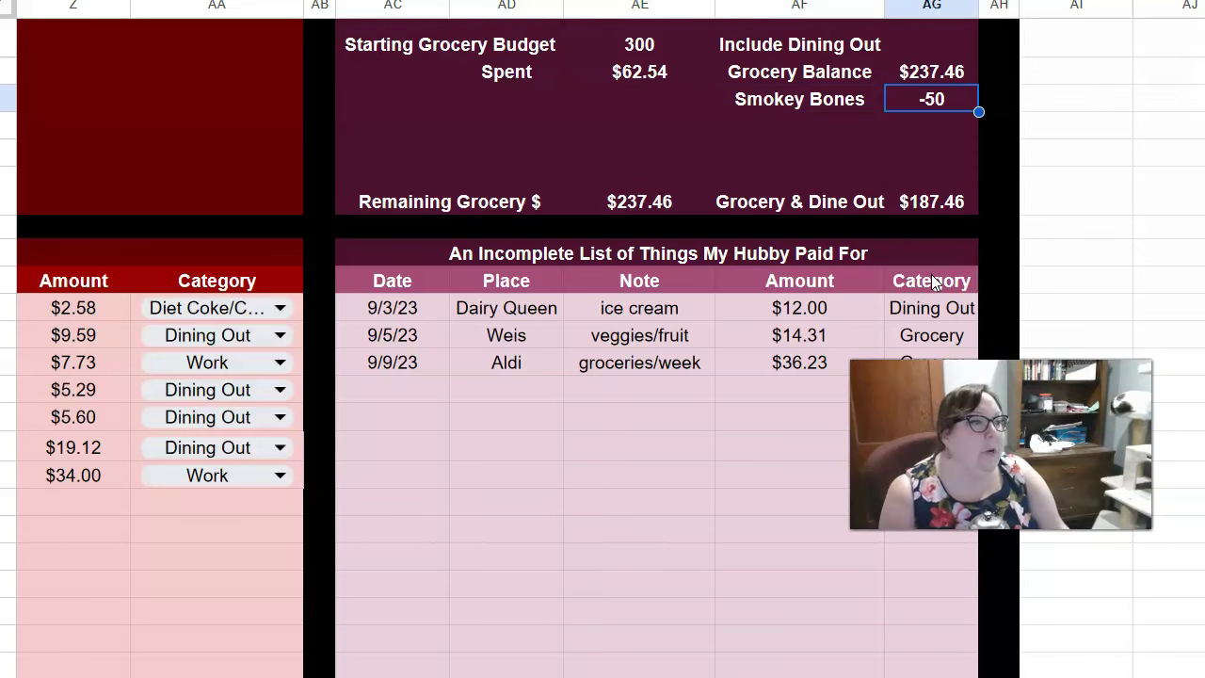
key("Up")
key("Down")
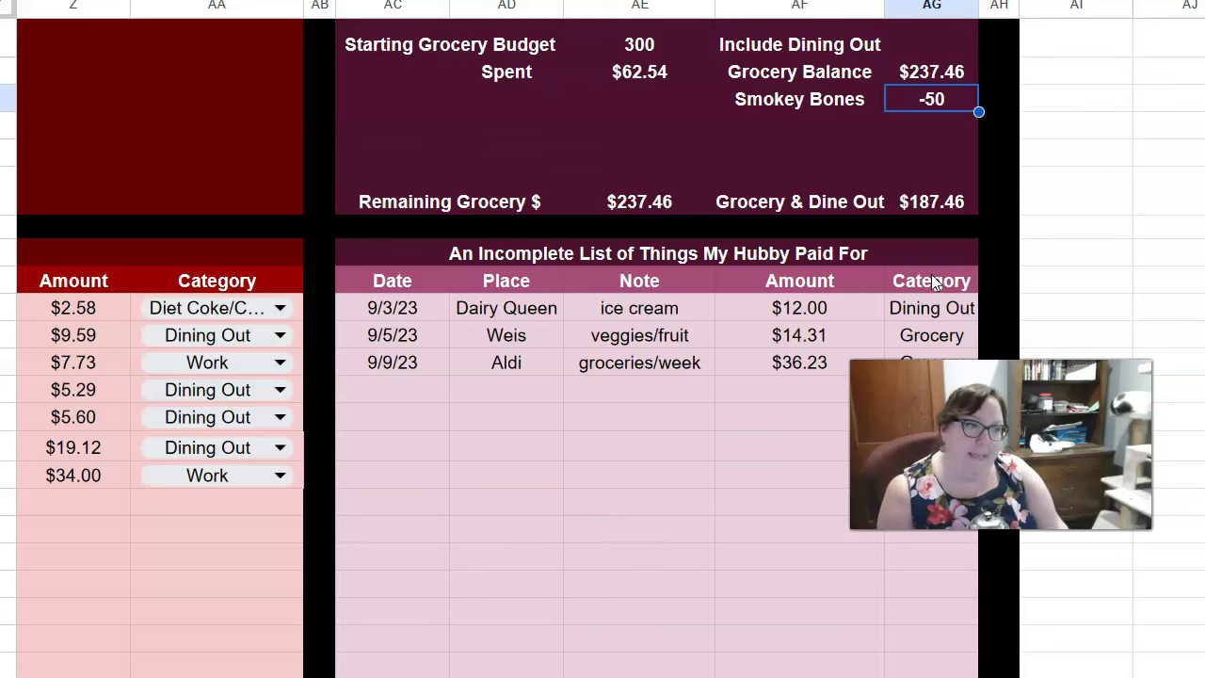
key("Down")
key("Down")
key("Down")
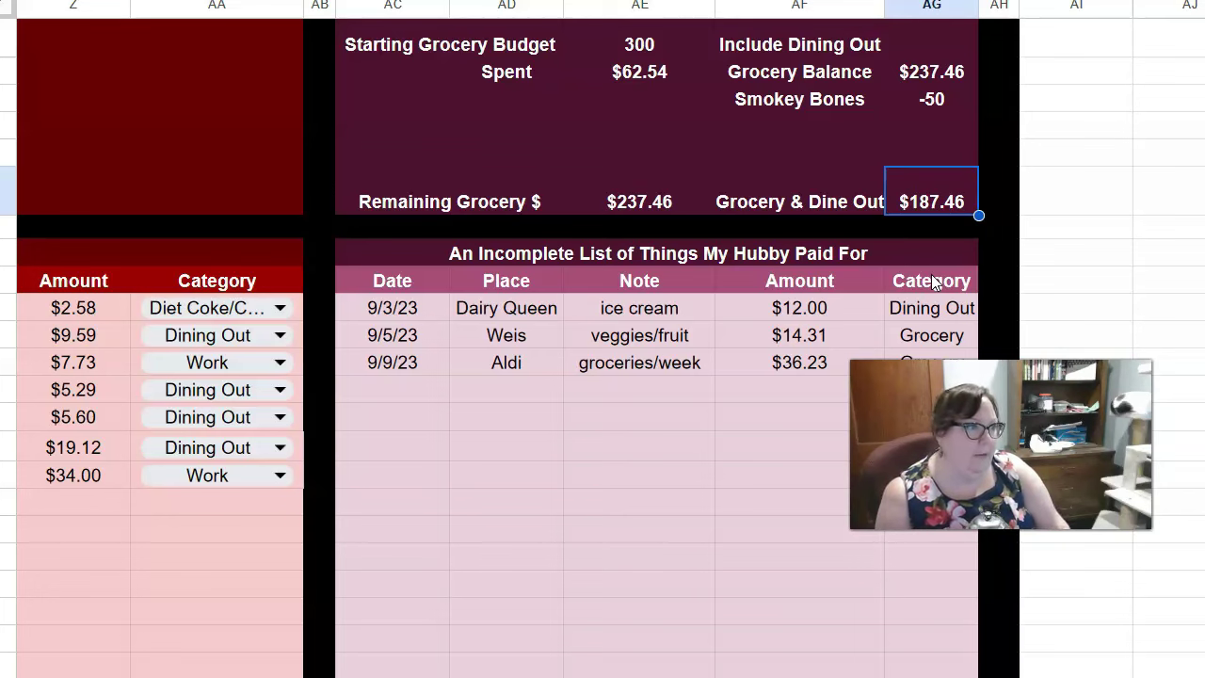
Recheck the Spent and Grocery Balance figures against the Smokey Bones deduction and the Grocery & Dine Out result
key("Up")
key("Up")
key("Up")
key("Left")
key("Left")
key("Up")
key("Right")
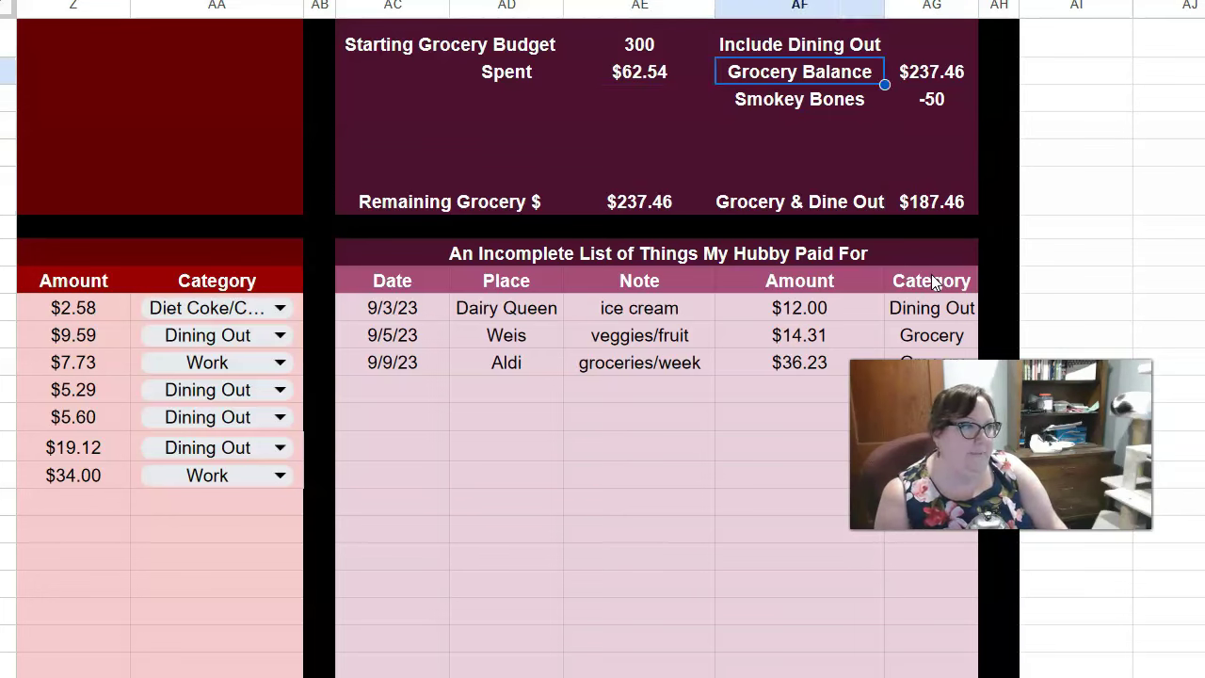
key("Down")
key("Right")
key("Down")
key("Down")
key("Down")
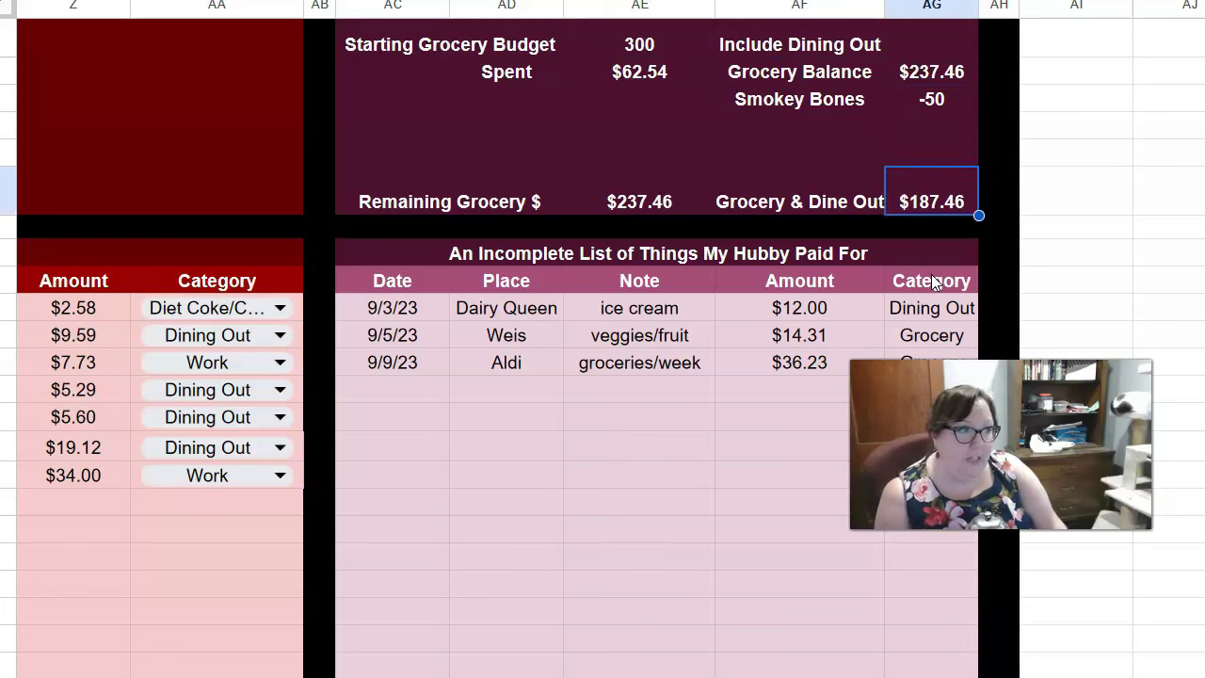